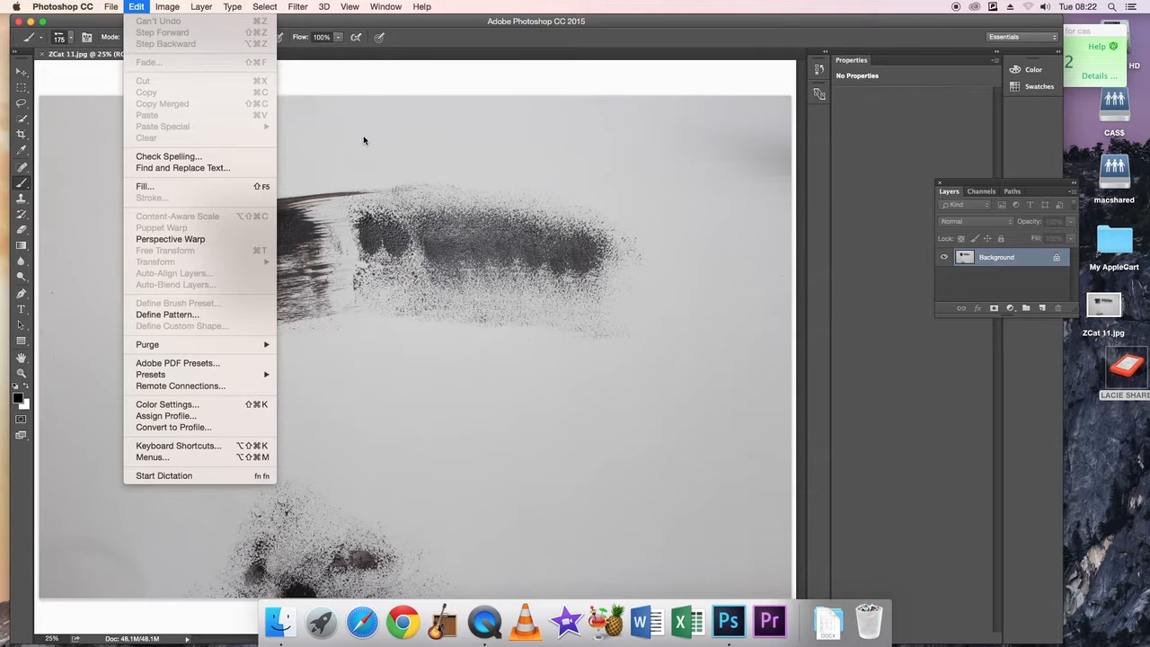
Step: Draw a freehand Lasso selection around the speckled ink blot at the lower edge of the image
click(363, 139)
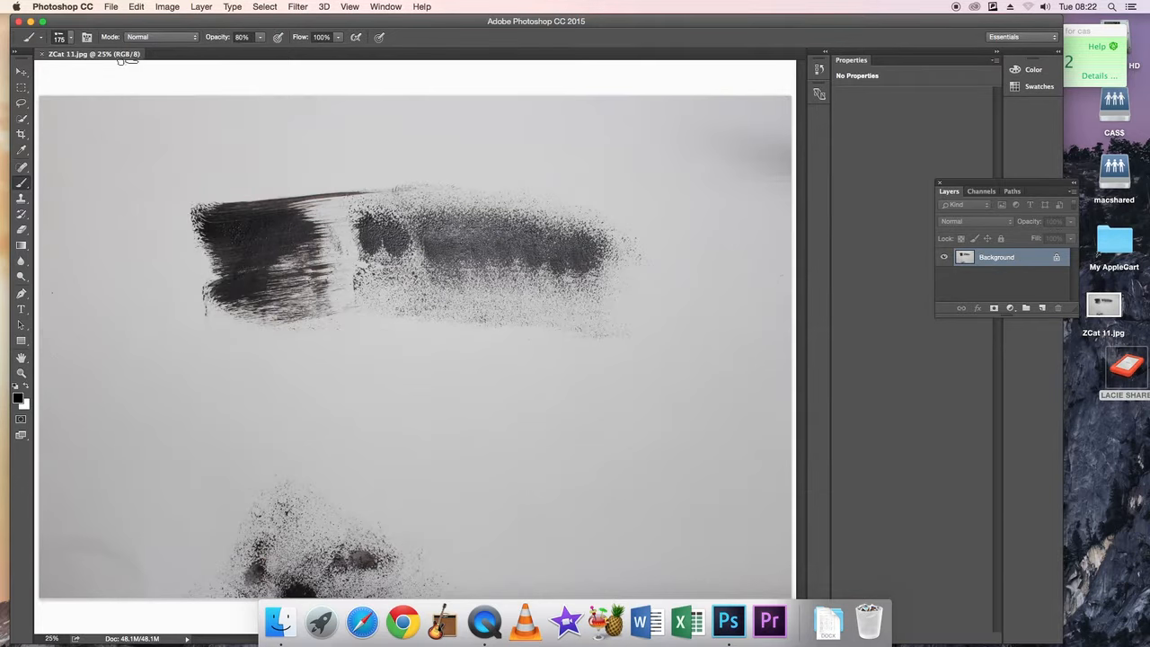
click(22, 71)
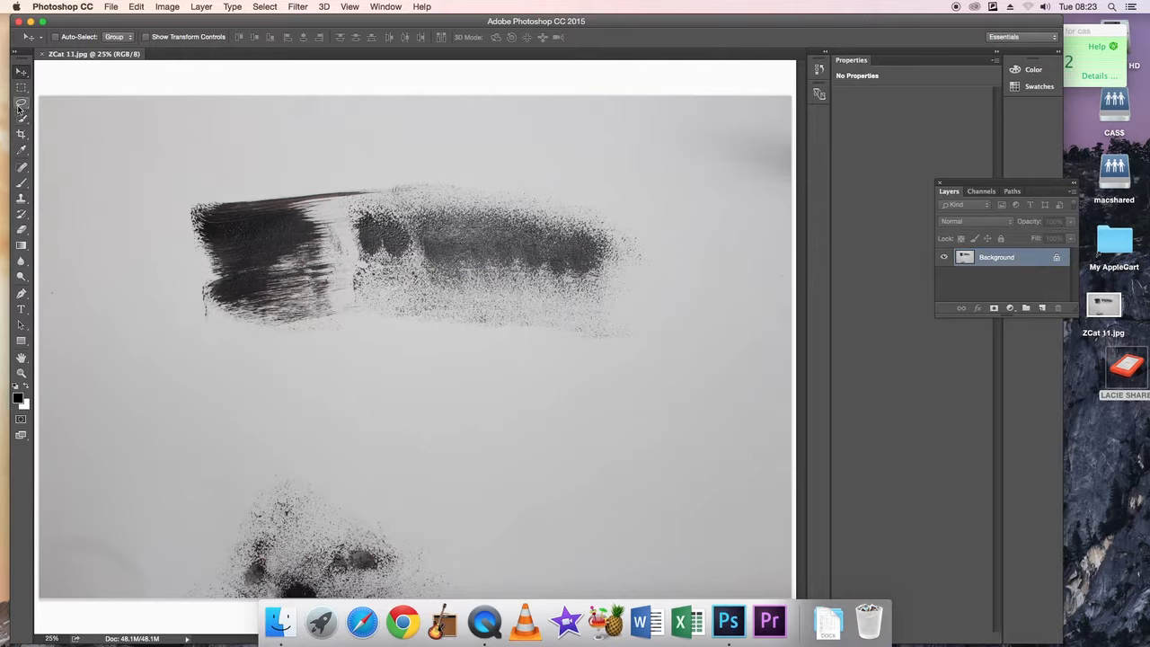
drag(20, 106, 67, 106)
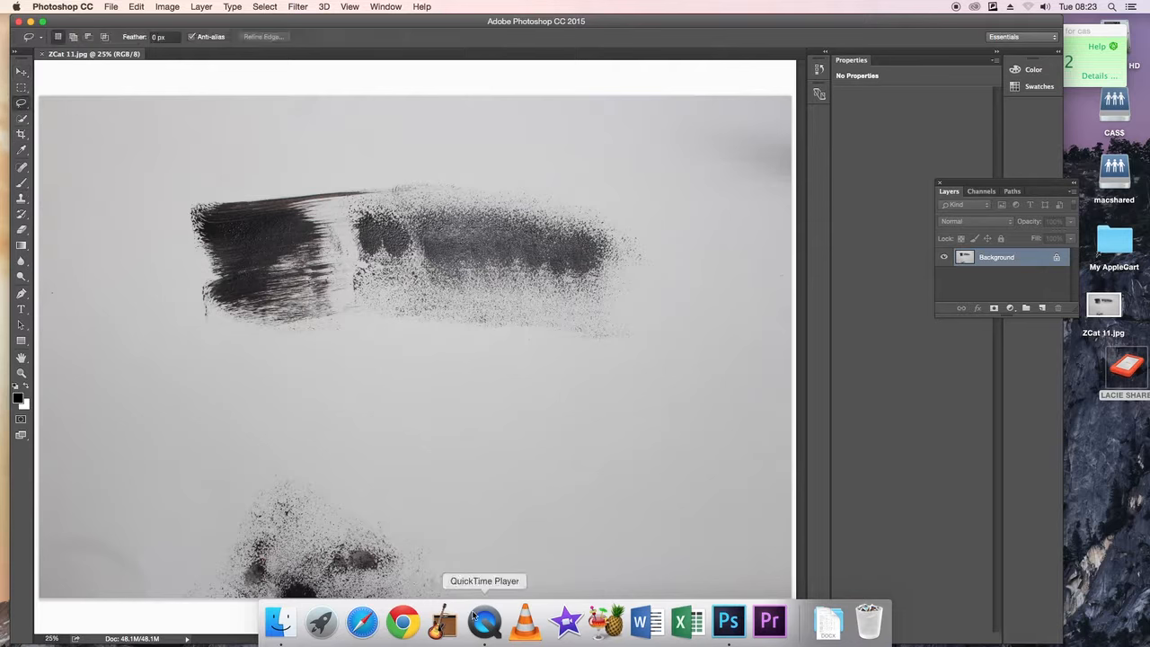
mouse_move(505, 597)
mouse_down()
mouse_move(496, 548)
mouse_move(425, 491)
mouse_move(323, 441)
mouse_move(228, 436)
mouse_move(177, 518)
mouse_move(179, 606)
mouse_move(234, 629)
mouse_move(525, 628)
mouse_up()
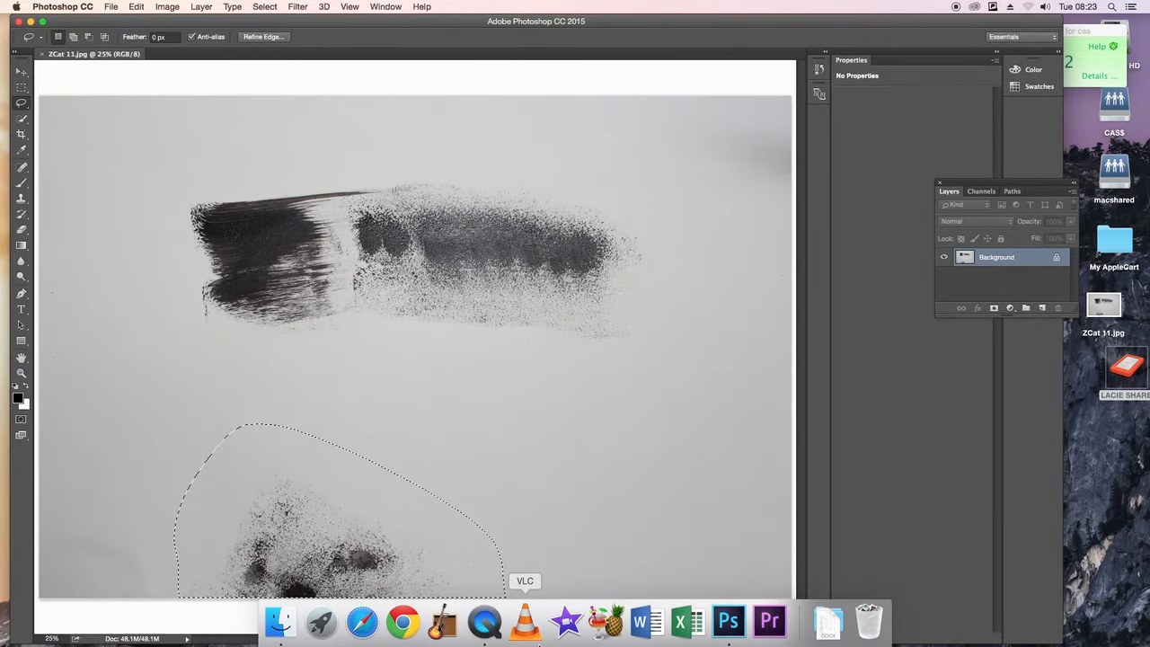
Step: Fill the selected blot area using Content-Aware contents in Normal mode at 100% opacity, and deselect it
key(shift+BackSpace)
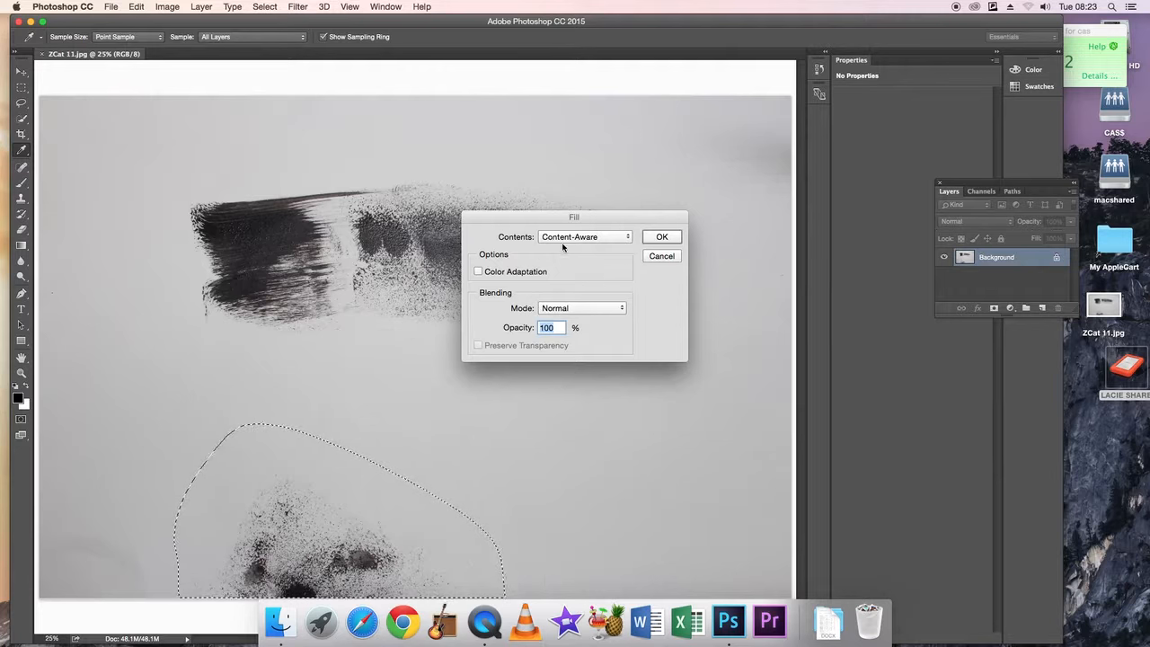
click(628, 236)
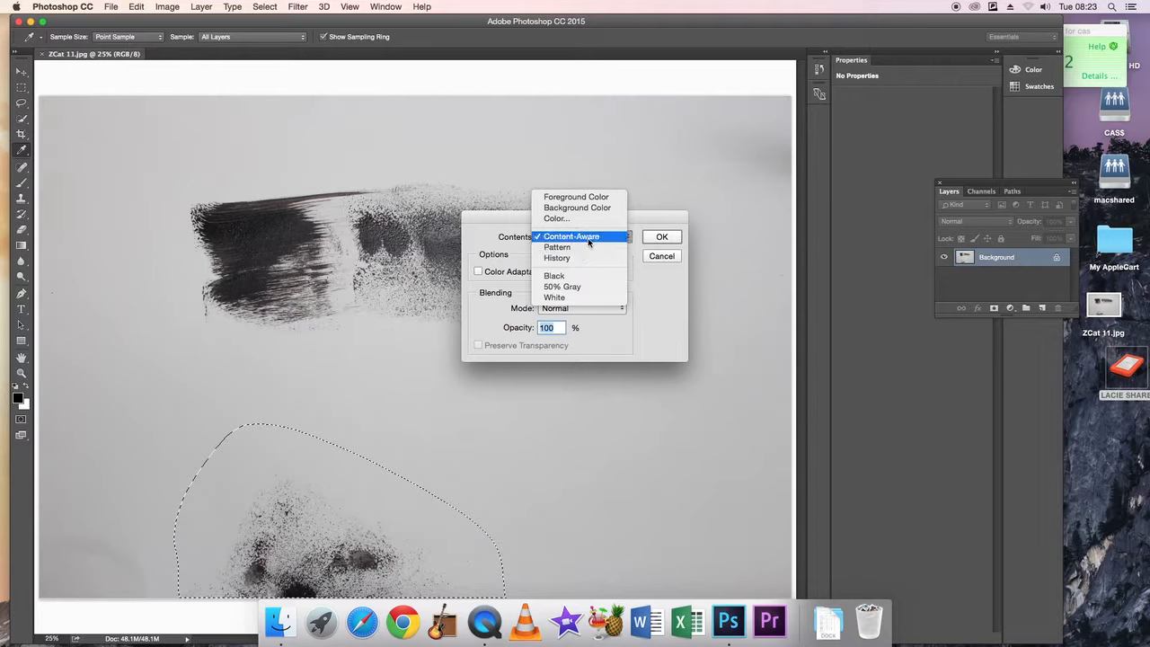
click(659, 239)
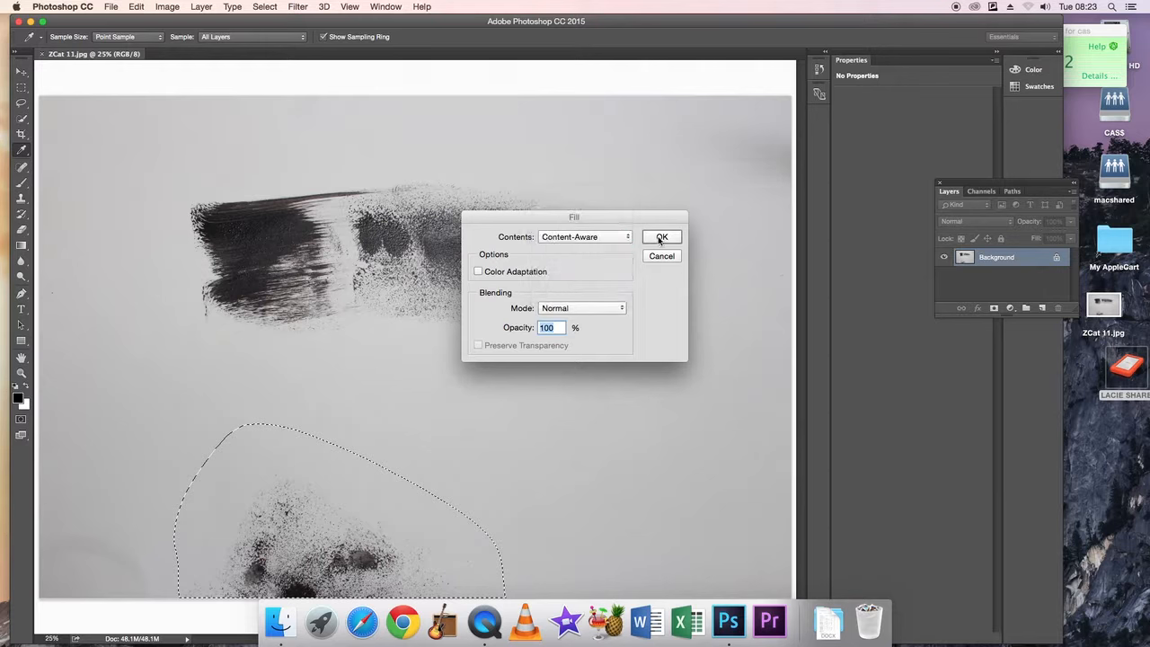
click(660, 239)
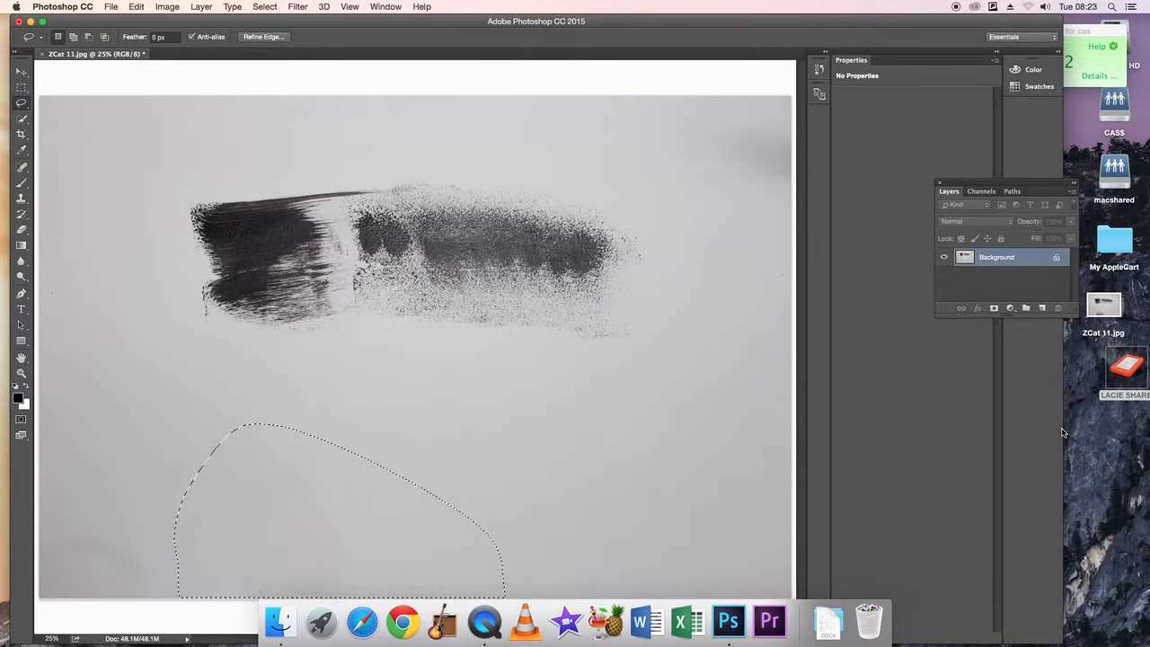
key(super+d)
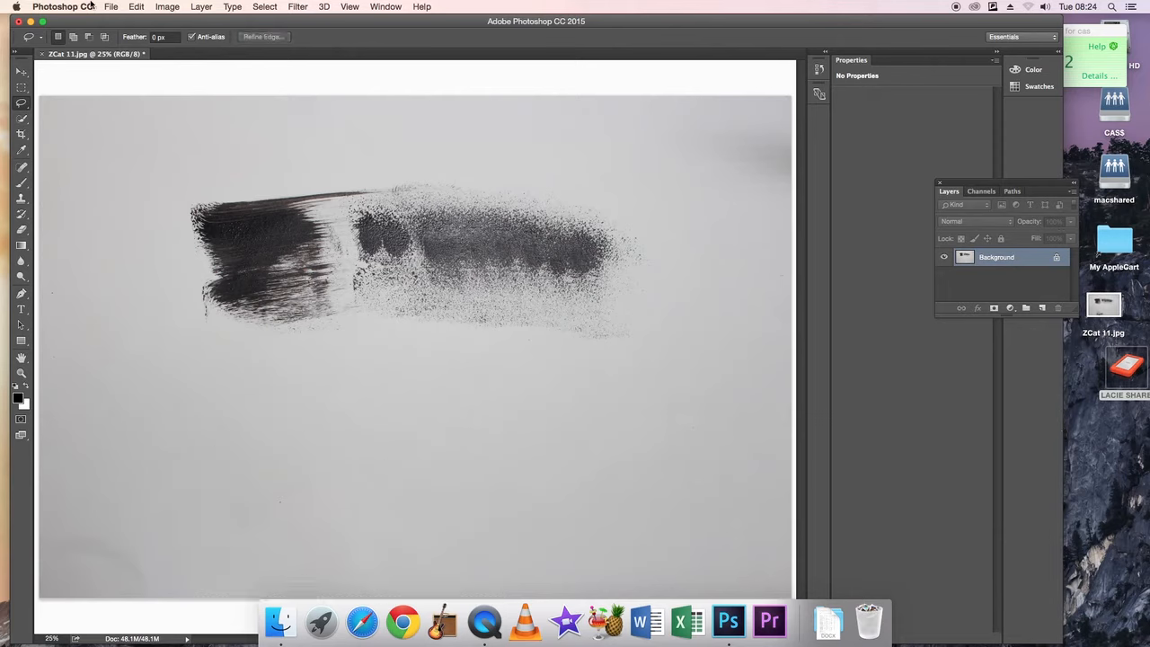
Step: Crop the image on all four sides to a wide rectangle closely framing the remaining ink brush mark
click(22, 134)
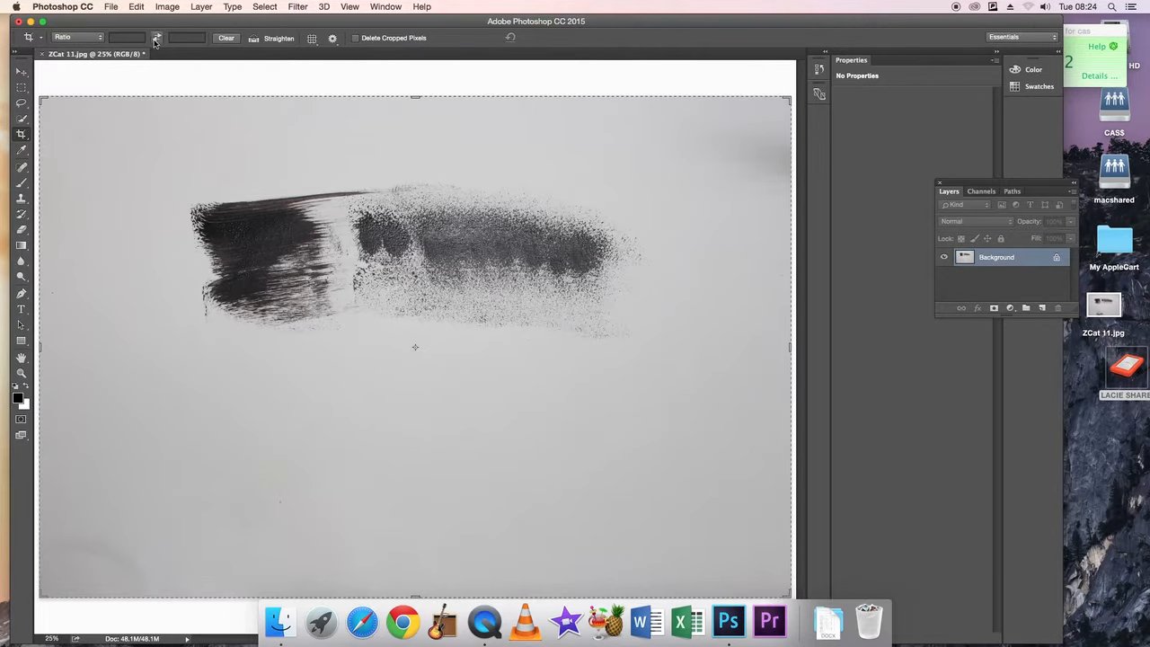
drag(40, 345, 103, 342)
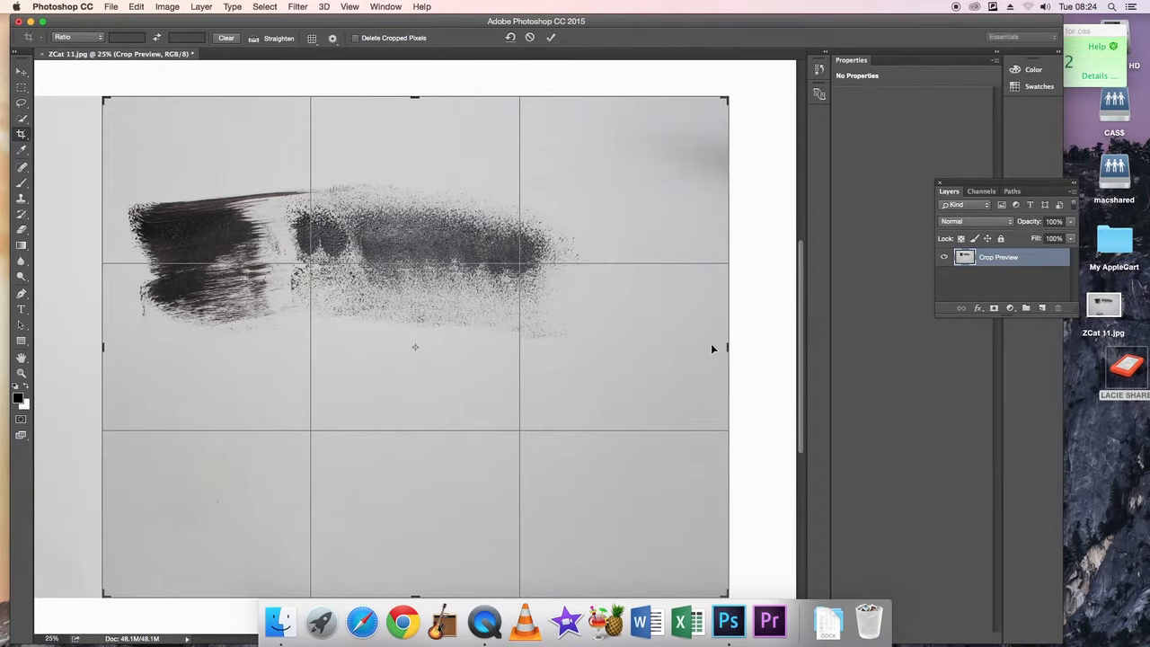
drag(726, 347, 651, 322)
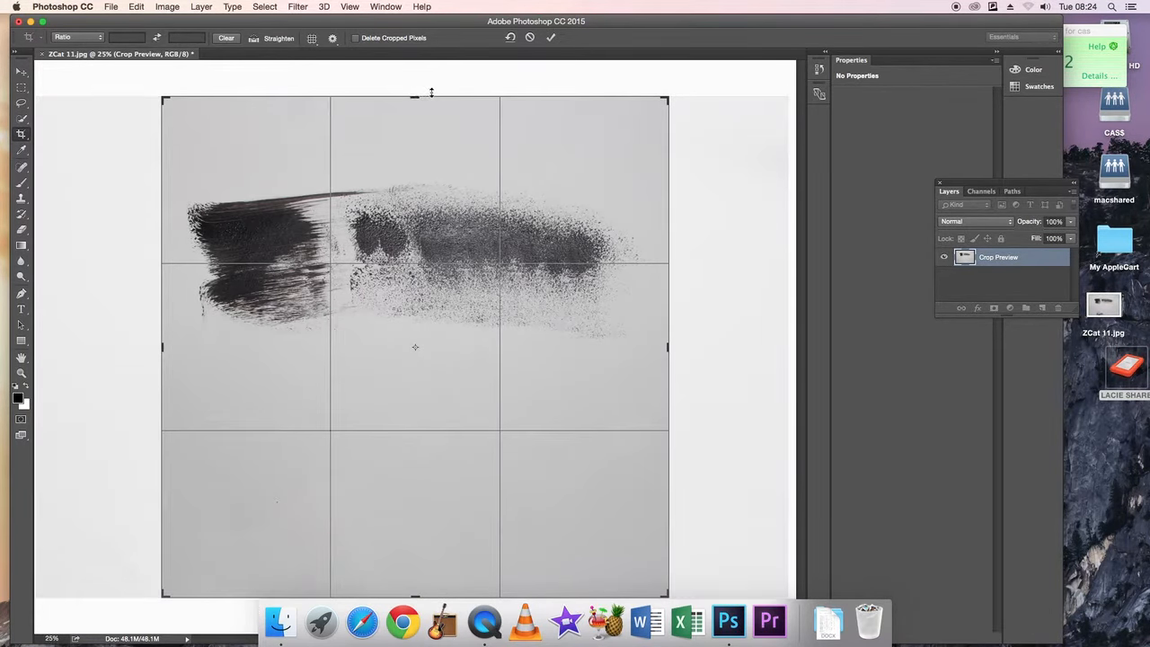
drag(415, 96, 420, 147)
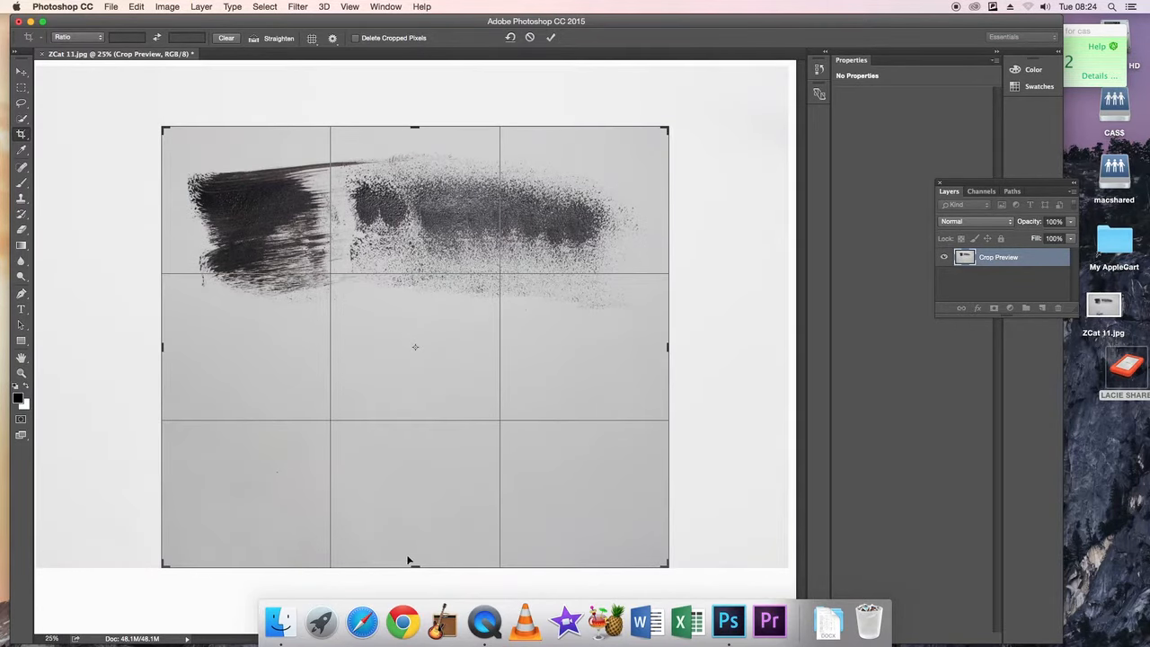
drag(415, 568, 413, 452)
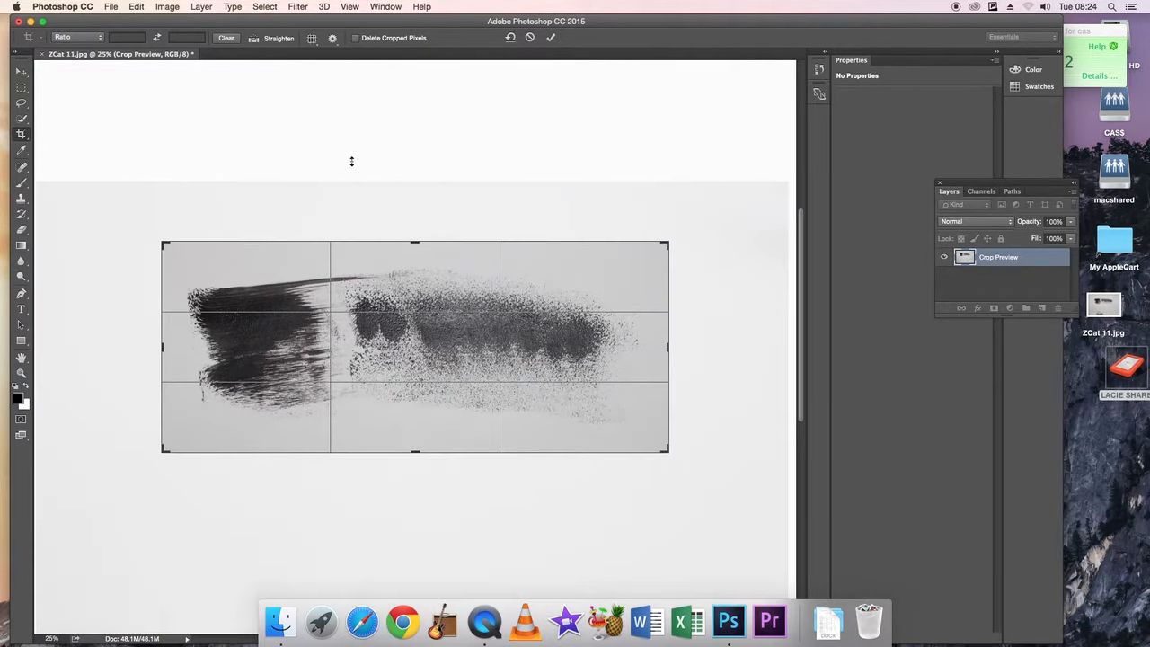
click(552, 38)
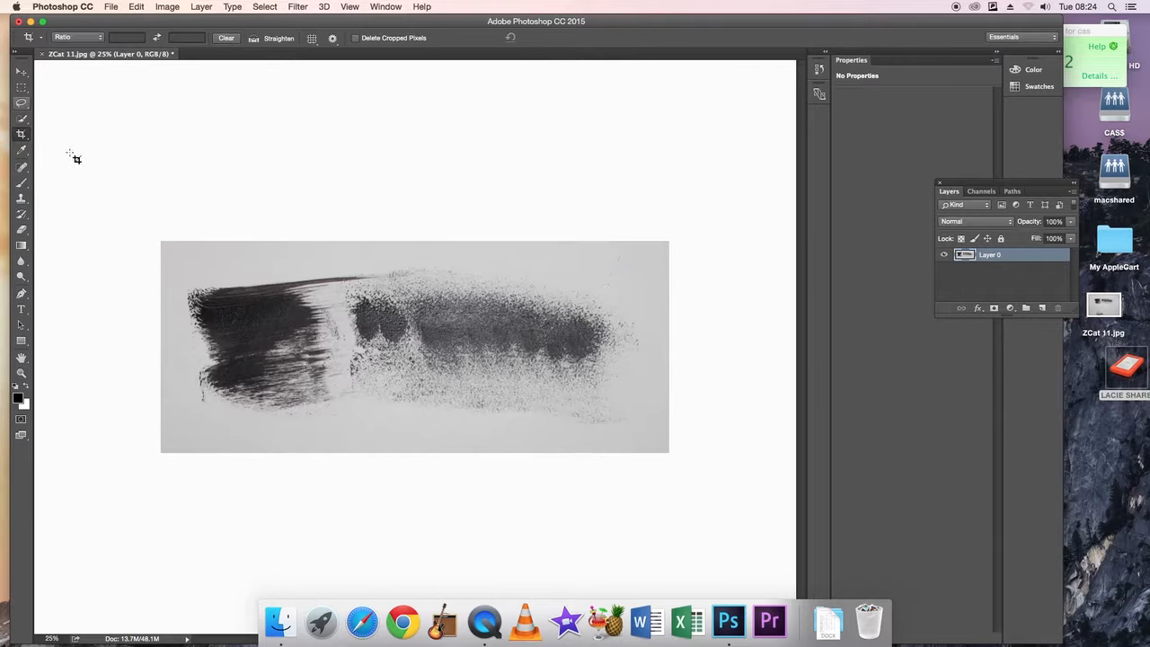
Step: Add a Curves adjustment layer above Layer 0 and move the Layers panel clear of the curve graph
click(21, 372)
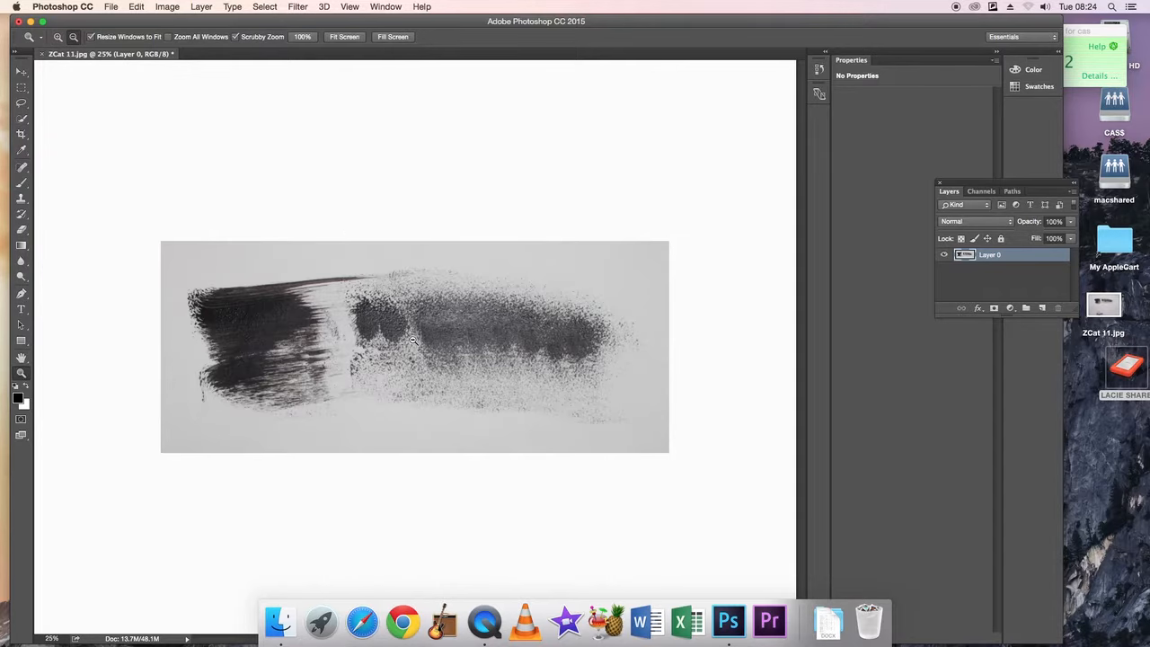
right_click(414, 340)
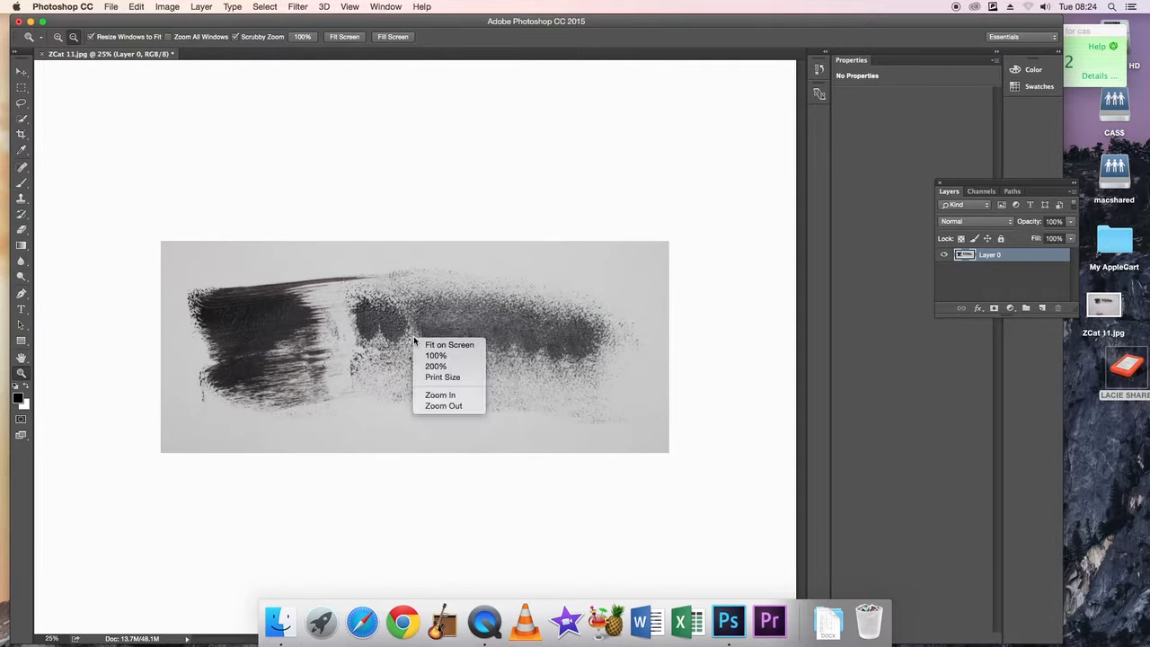
click(451, 408)
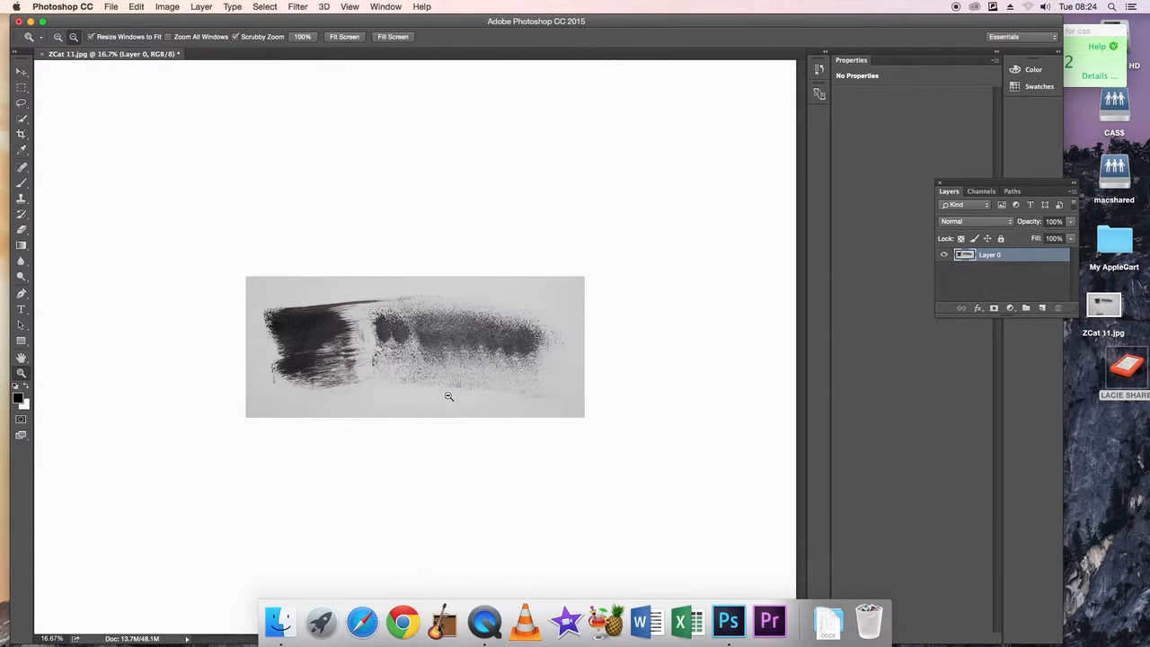
alt+click(448, 397)
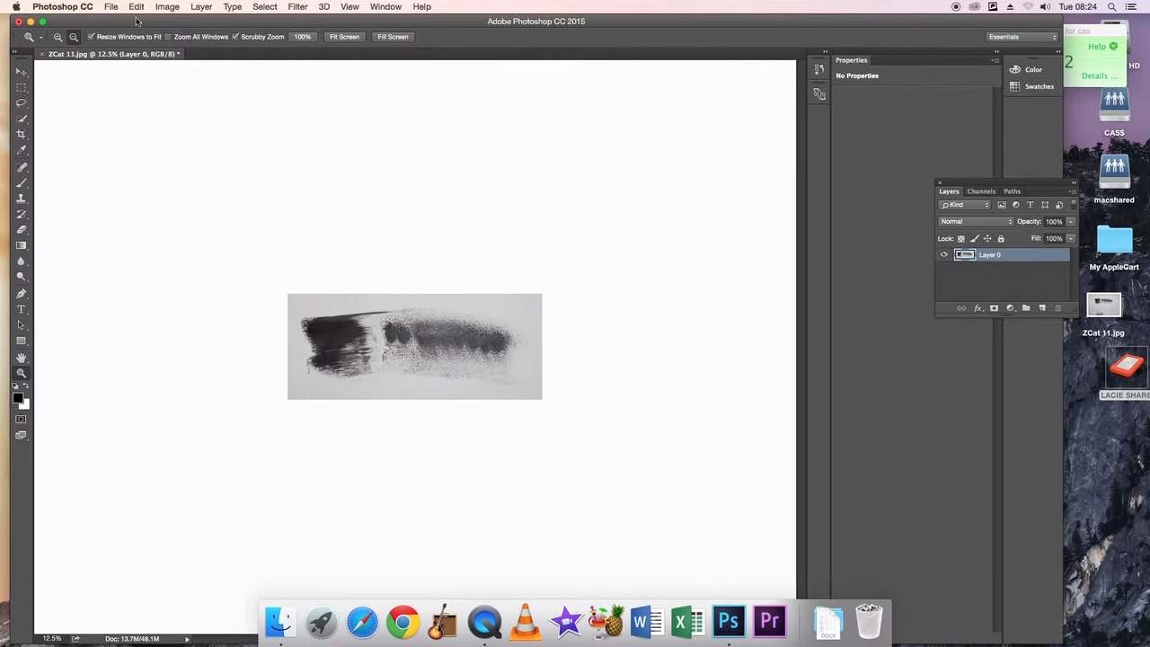
click(22, 72)
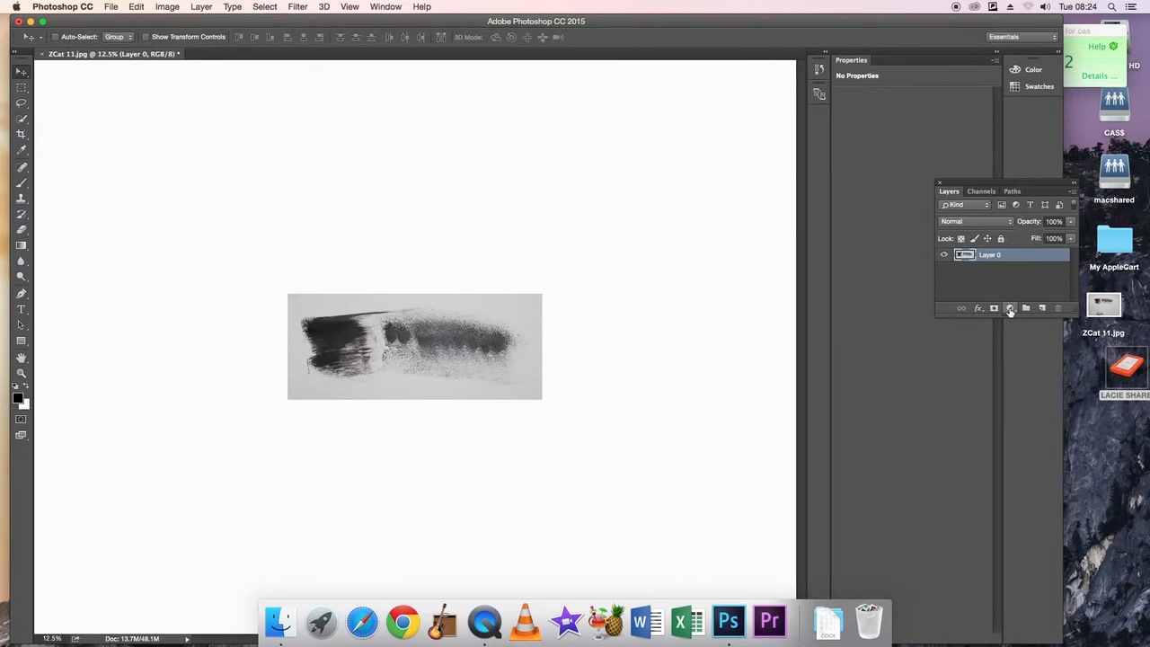
click(1011, 308)
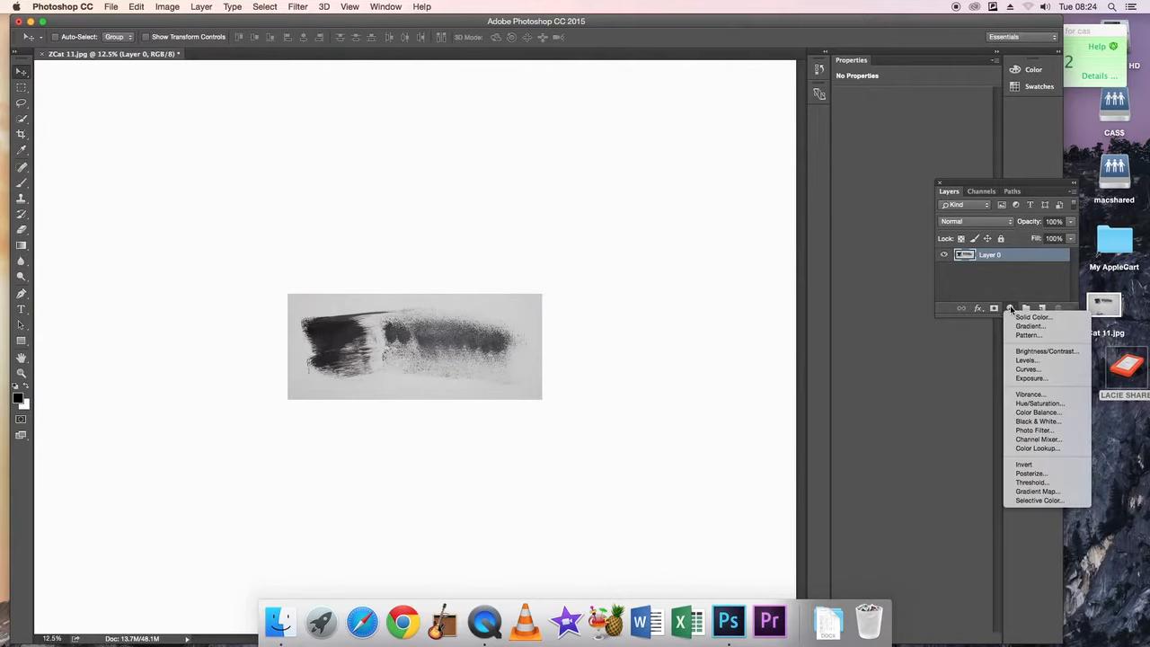
click(1025, 370)
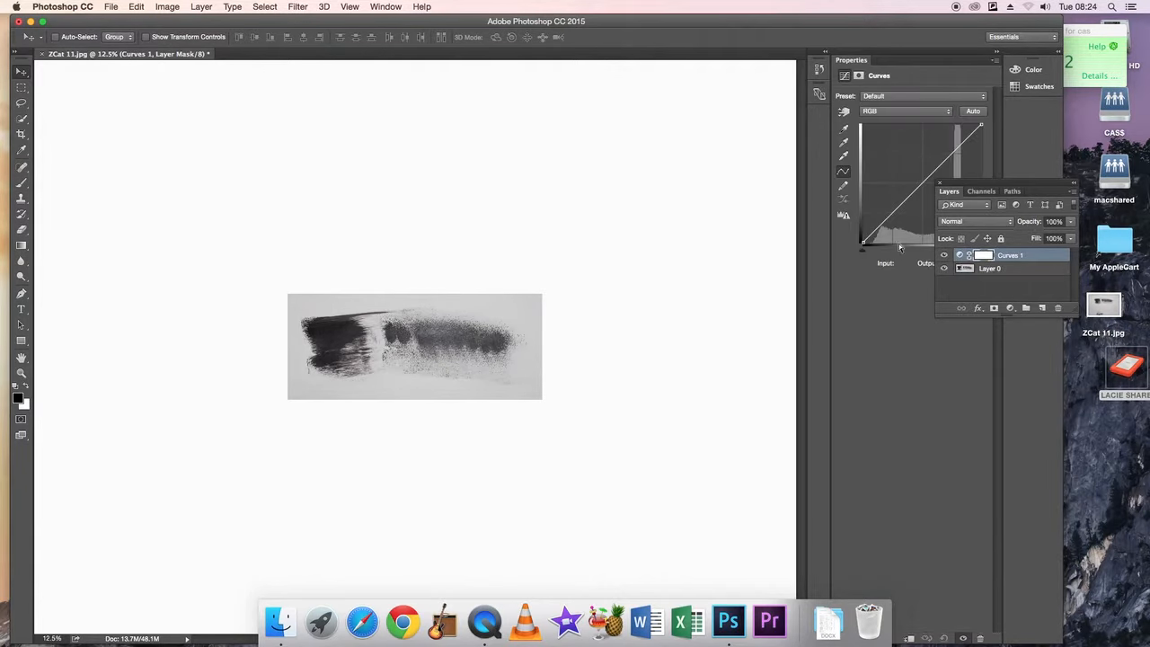
drag(998, 186, 1005, 379)
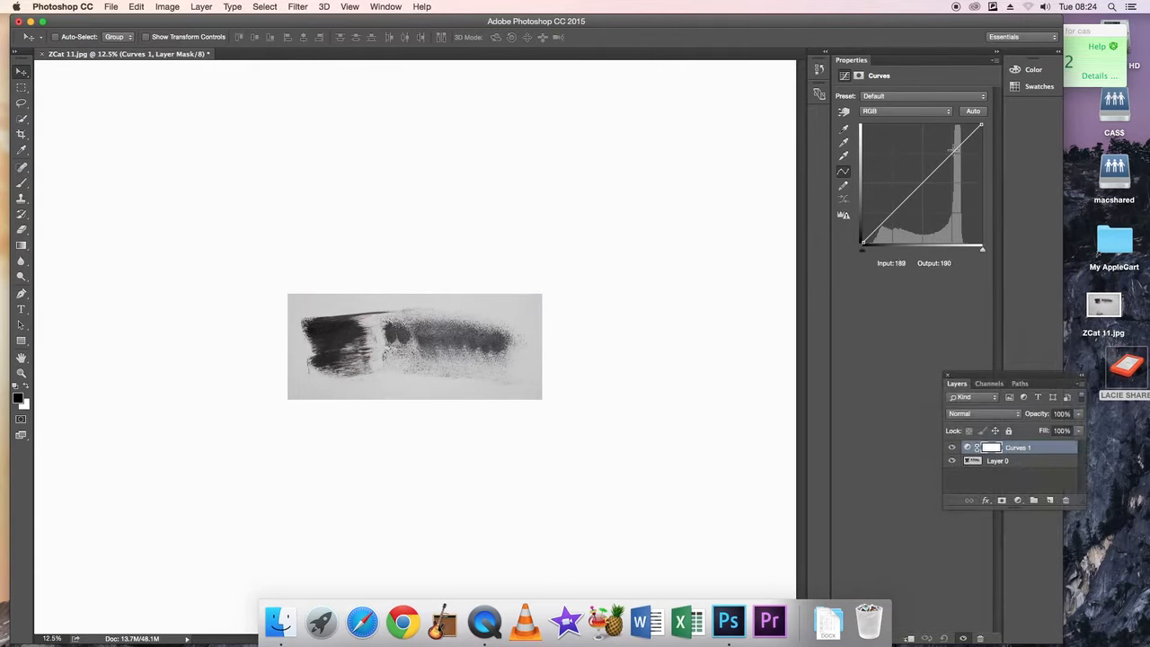
Step: Shape the RGB curve for high contrast, with a highlight point at input 158, output 236 and a shadow point at input 55, output 7
drag(953, 152, 935, 130)
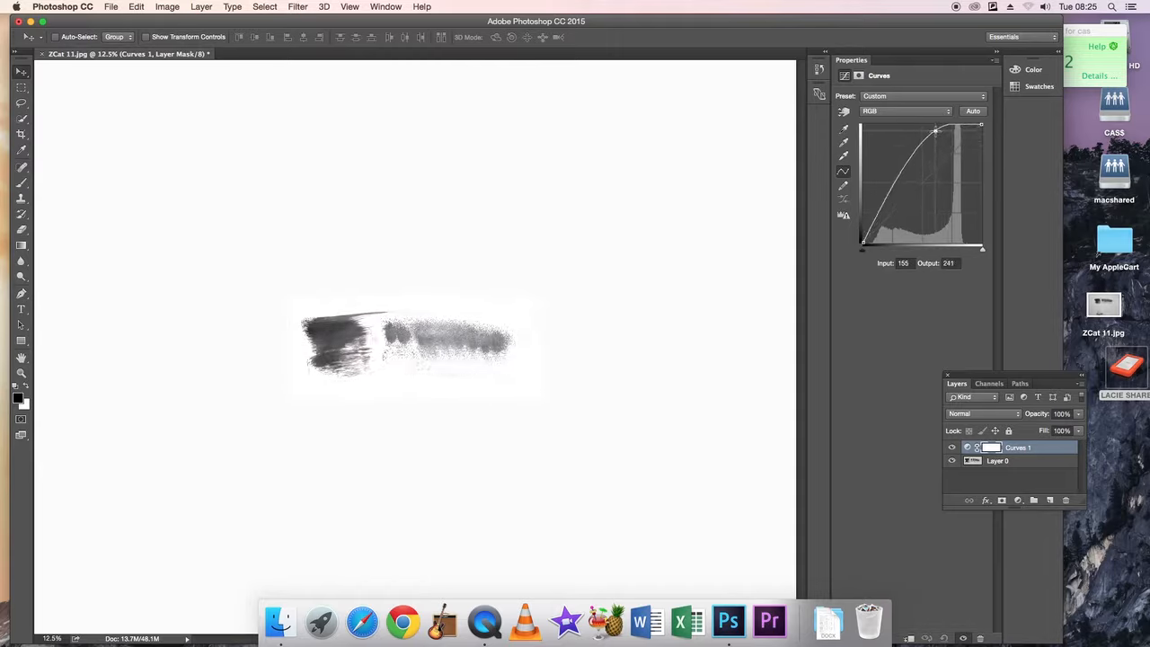
key(super+z)
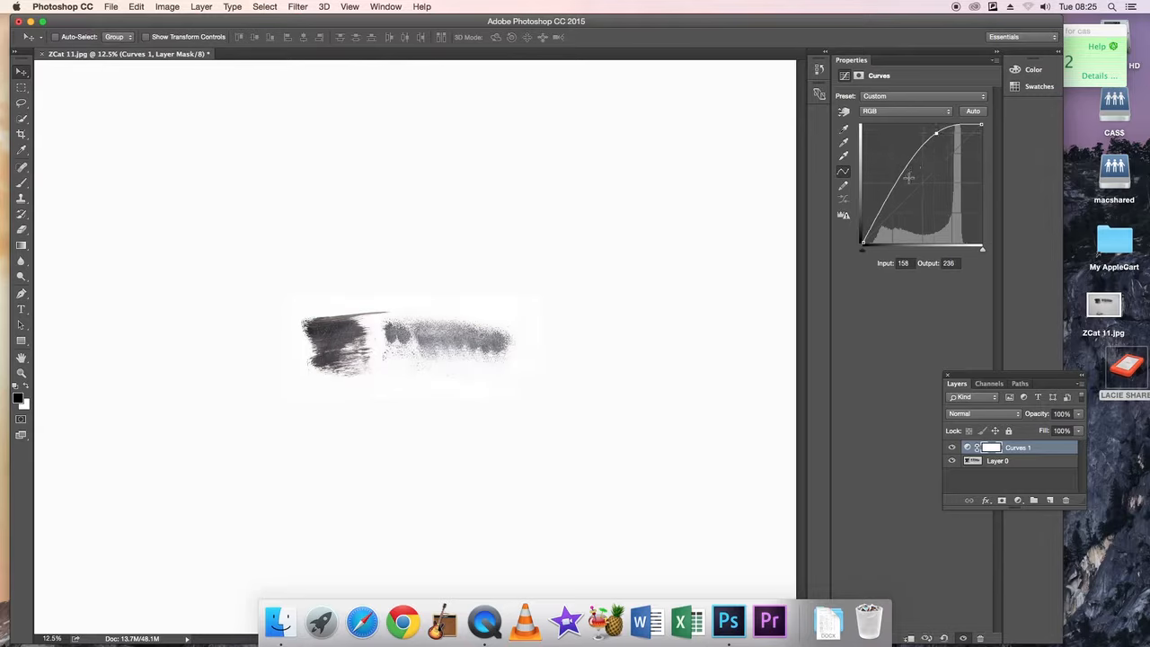
drag(888, 206, 888, 239)
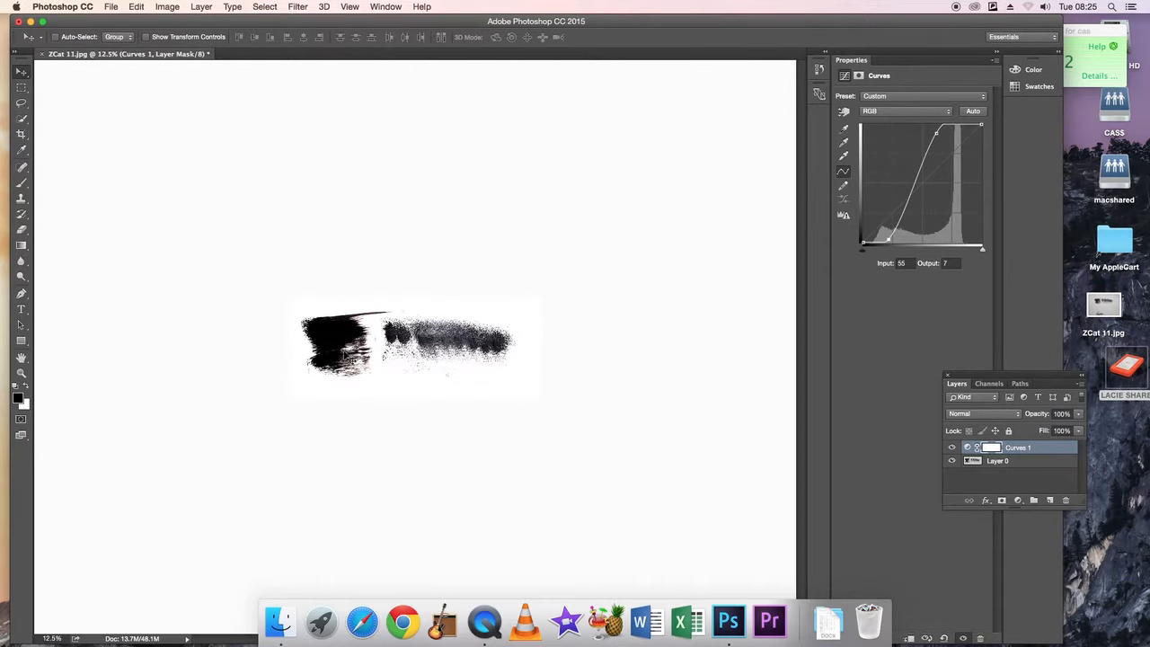
Step: Flatten the image and define it as a brush preset named Grunge Brush Cat
click(201, 8)
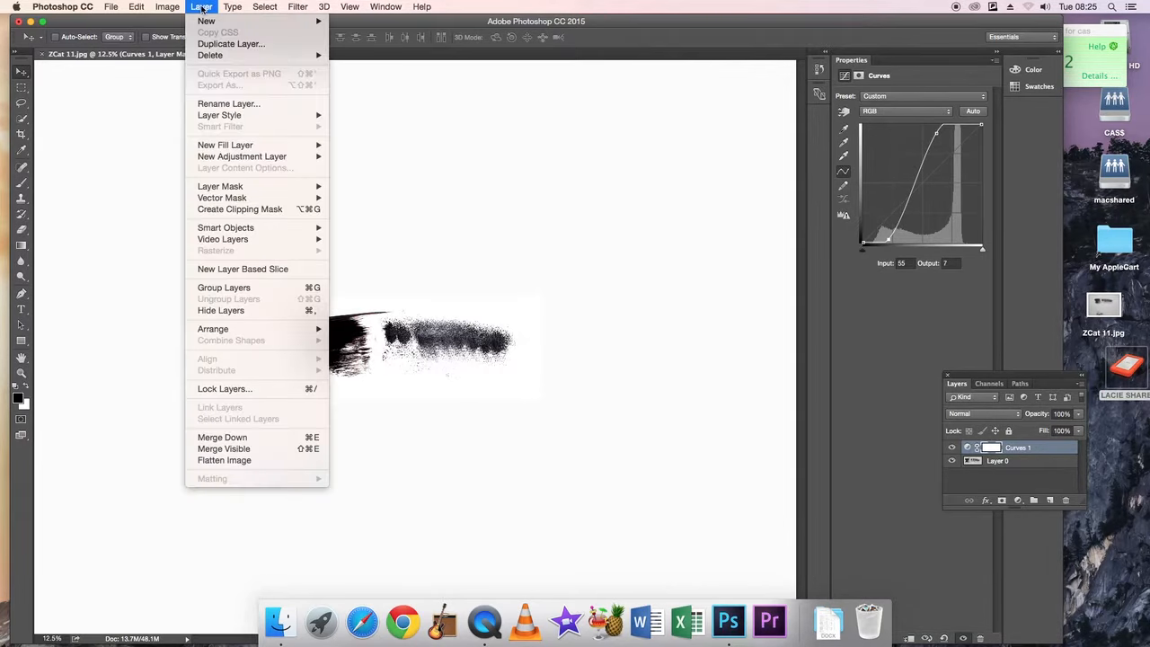
click(218, 461)
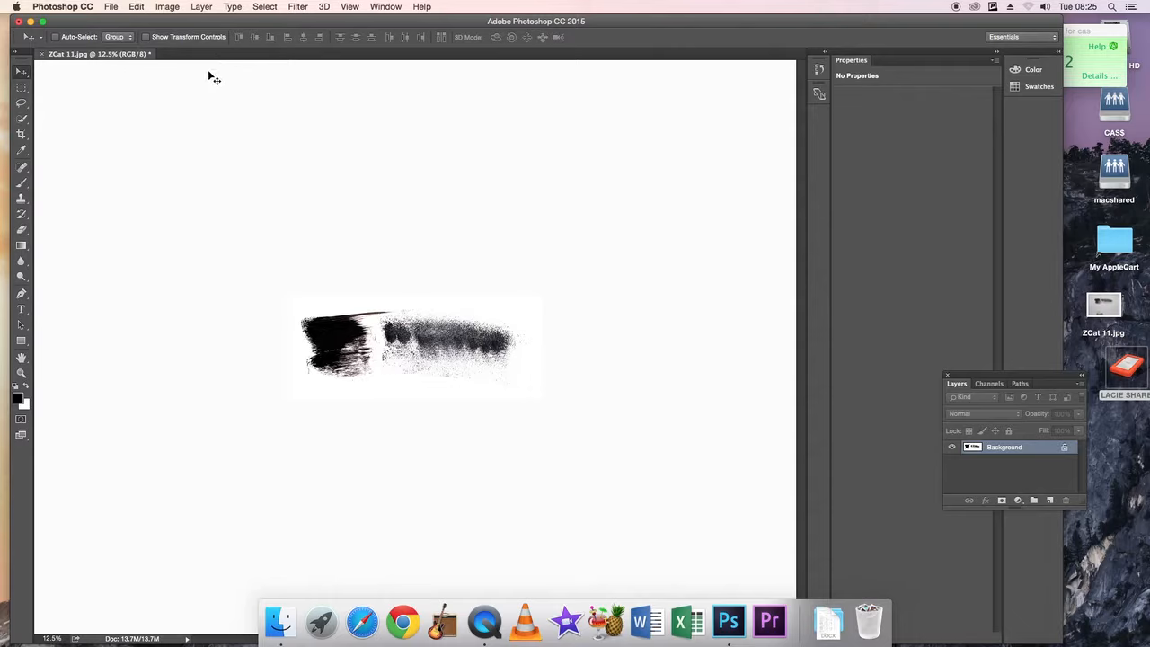
click(113, 9)
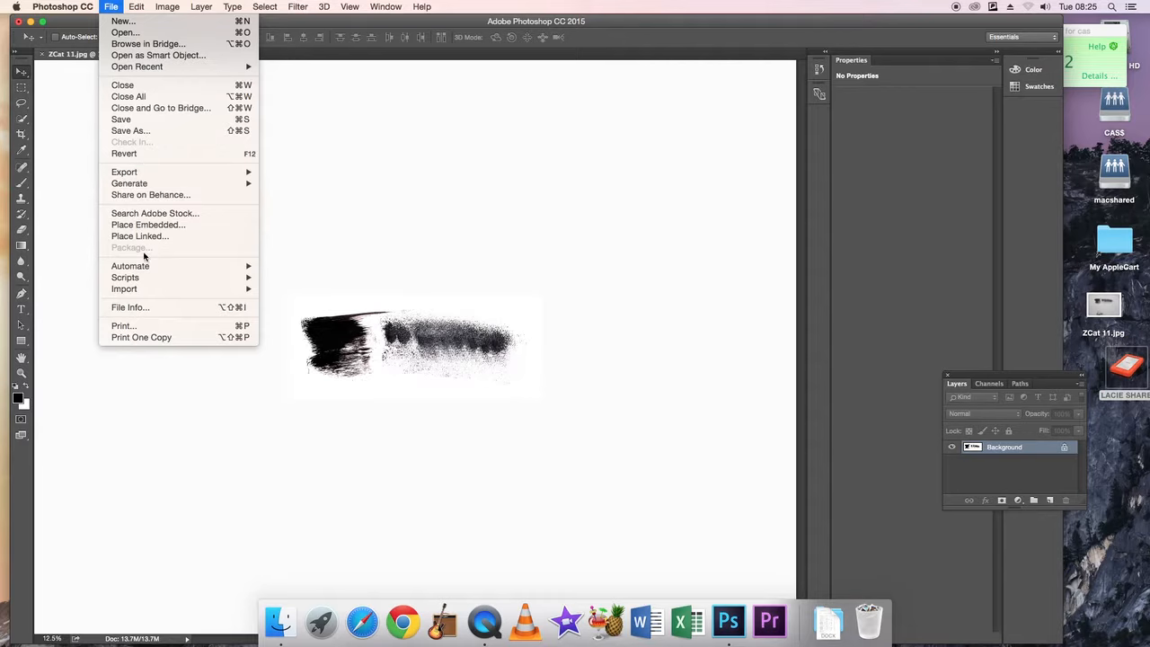
mouse_move(136, 8)
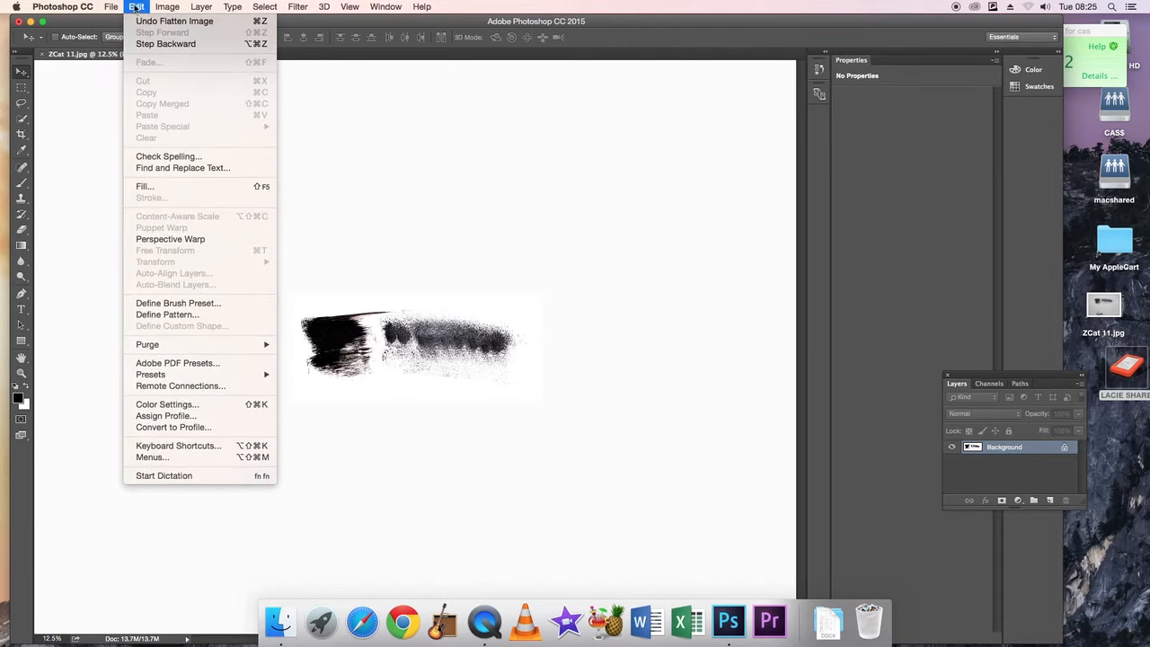
click(185, 306)
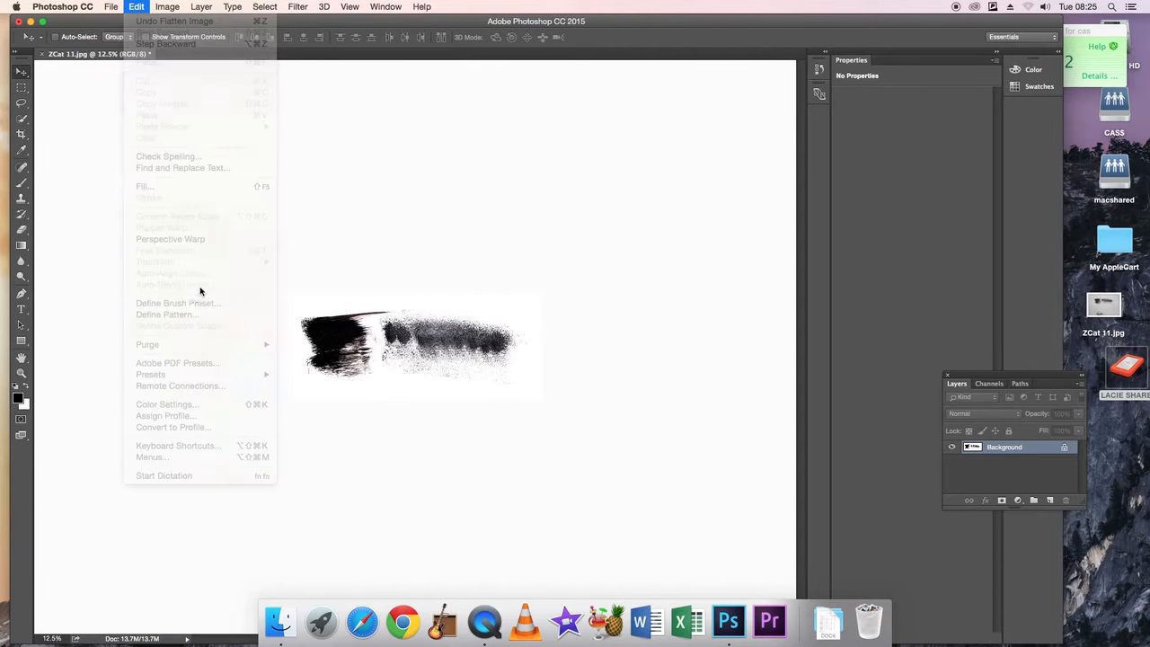
click(543, 286)
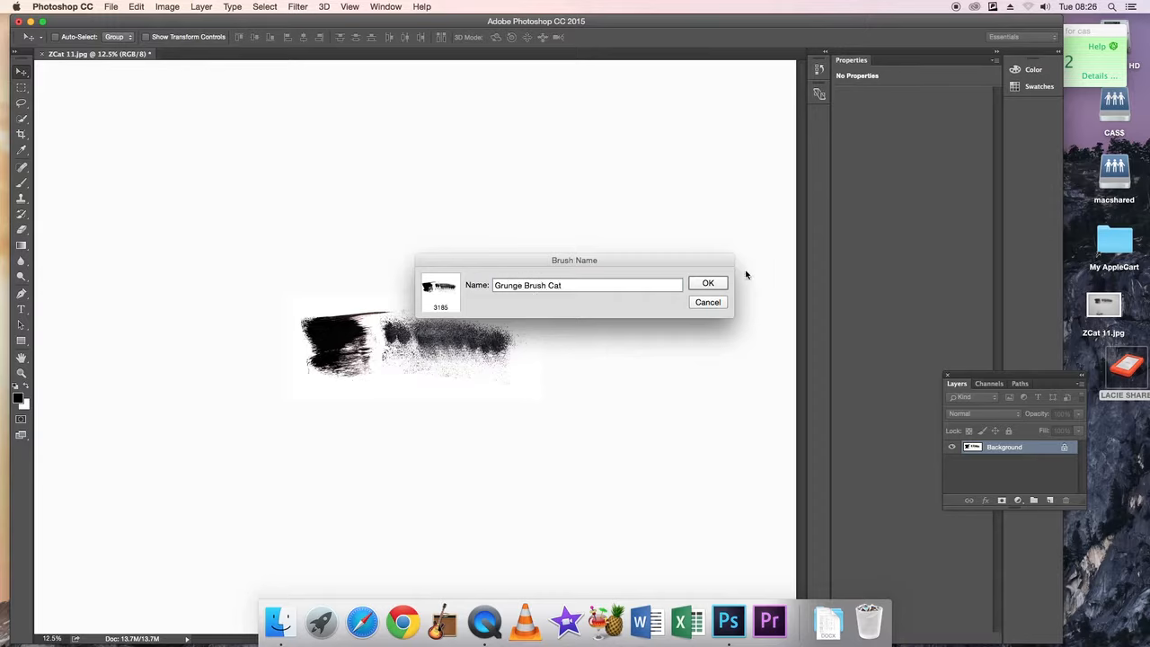
click(718, 284)
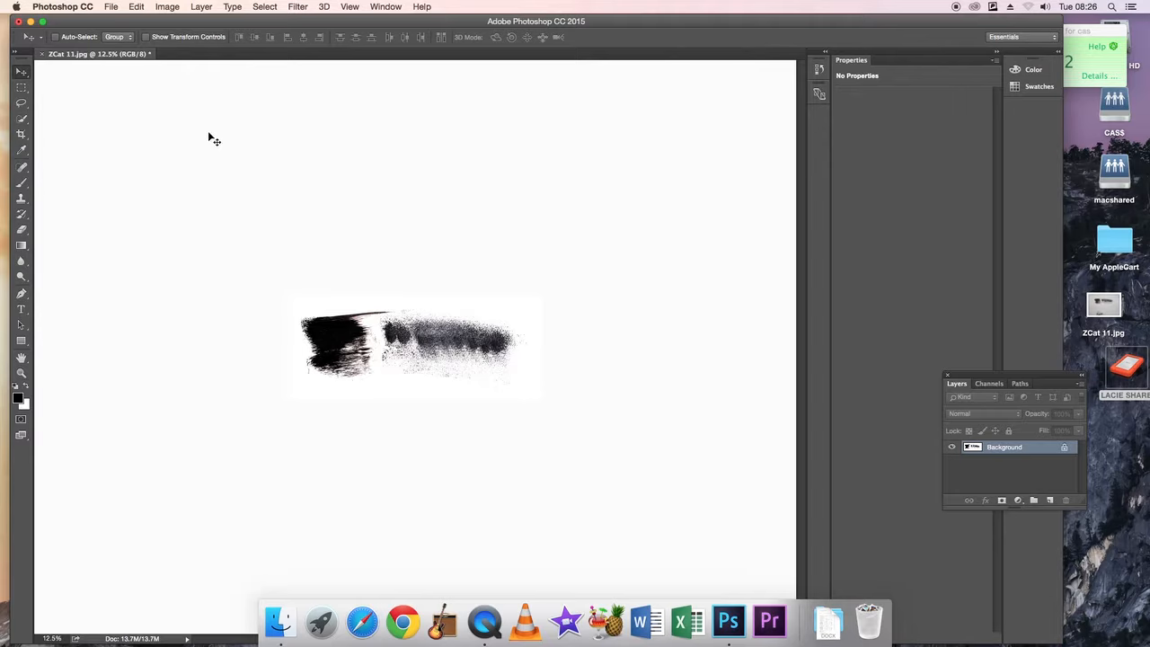
Step: Activate the Brush tool and choose the hard round brush with 100% hardness from the recent brushes
click(21, 185)
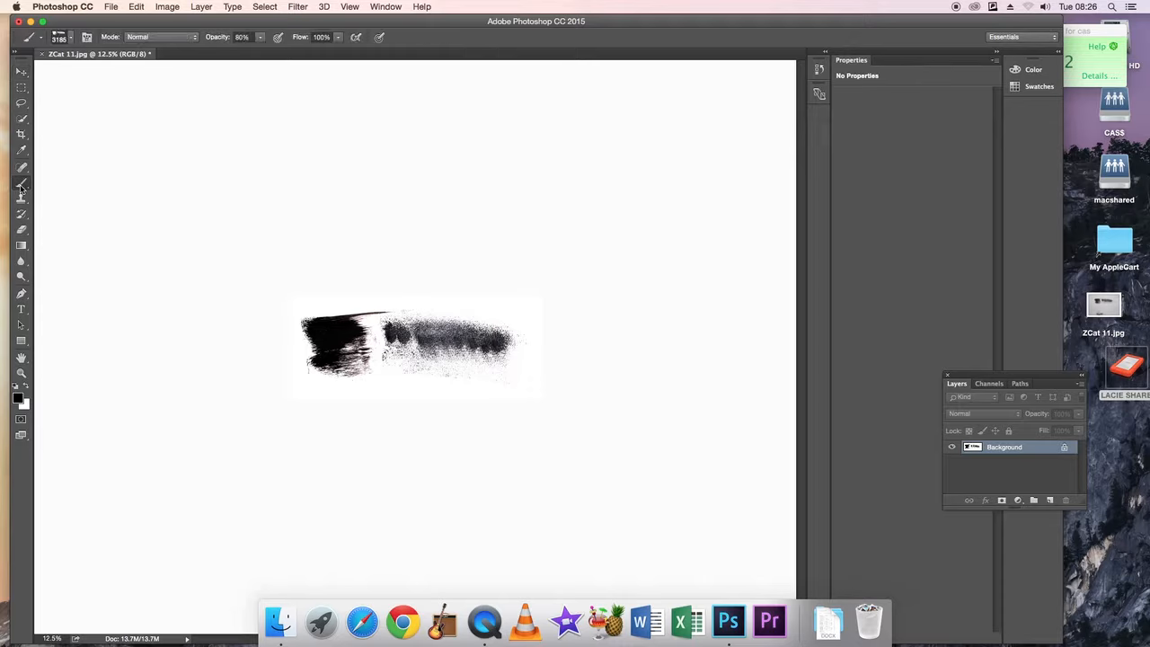
click(72, 40)
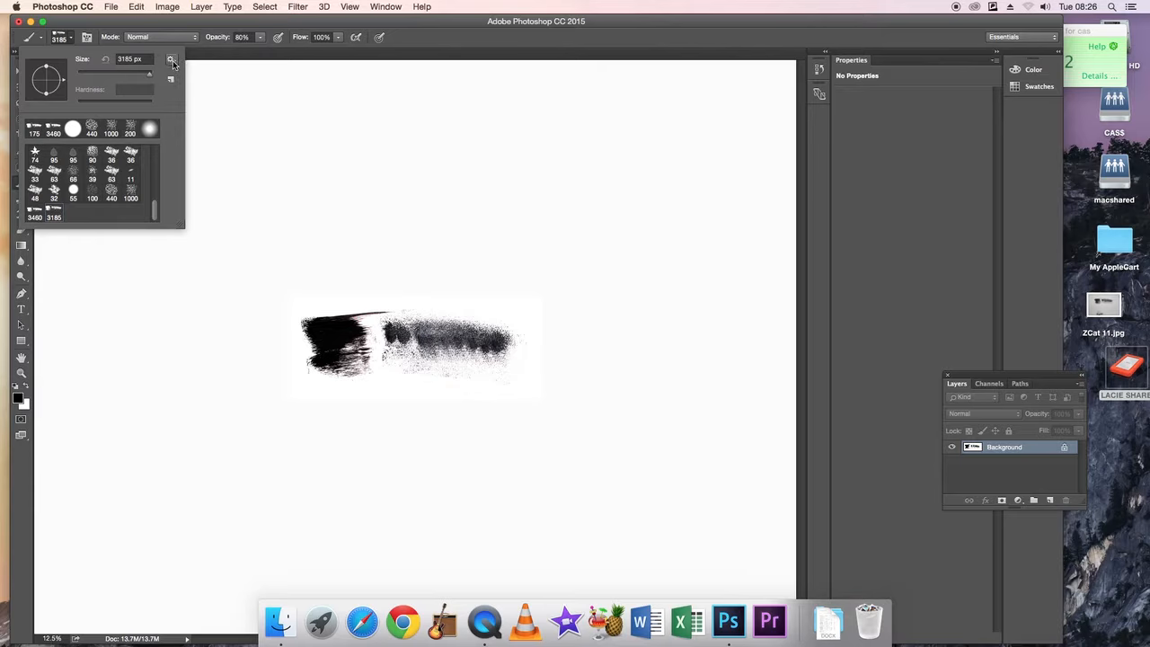
click(73, 128)
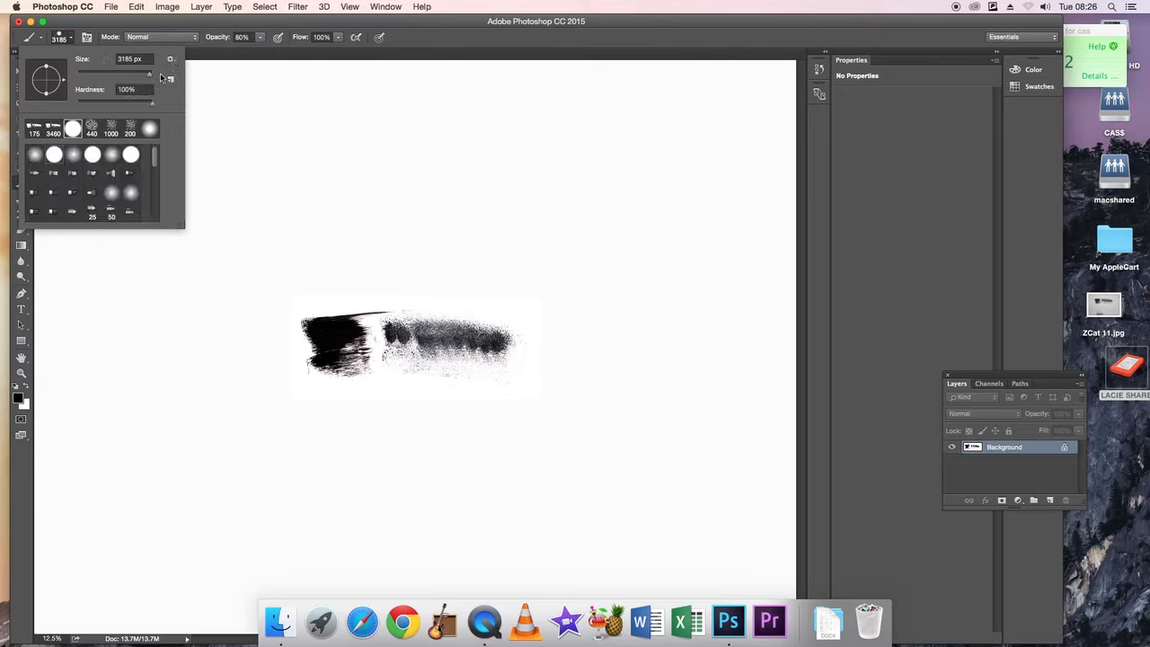